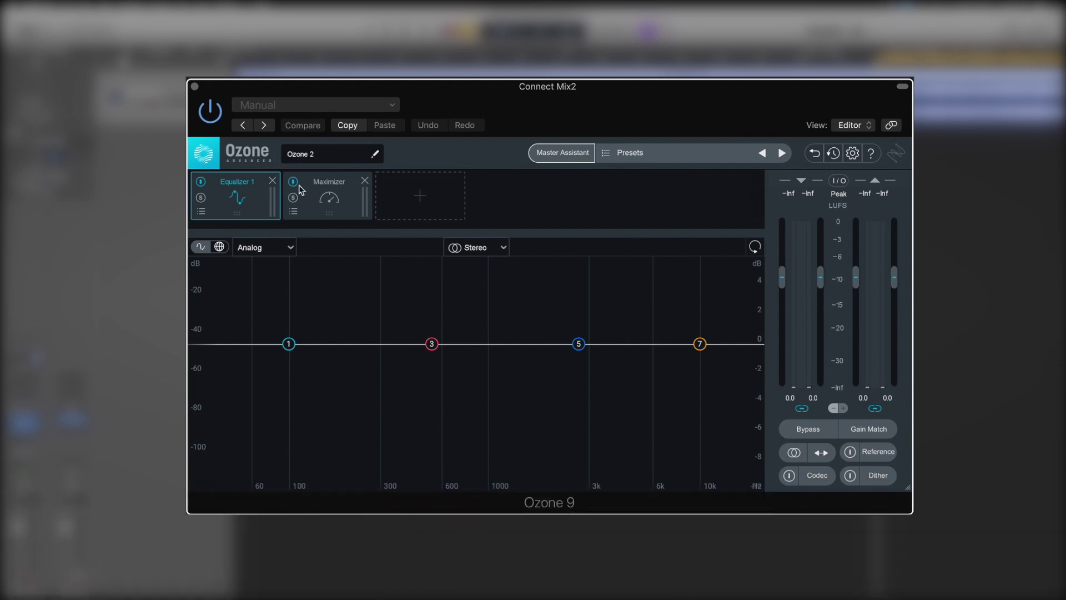
Rename the preset by entering 'Drum Bus' in the preset name field
double_click(326, 155)
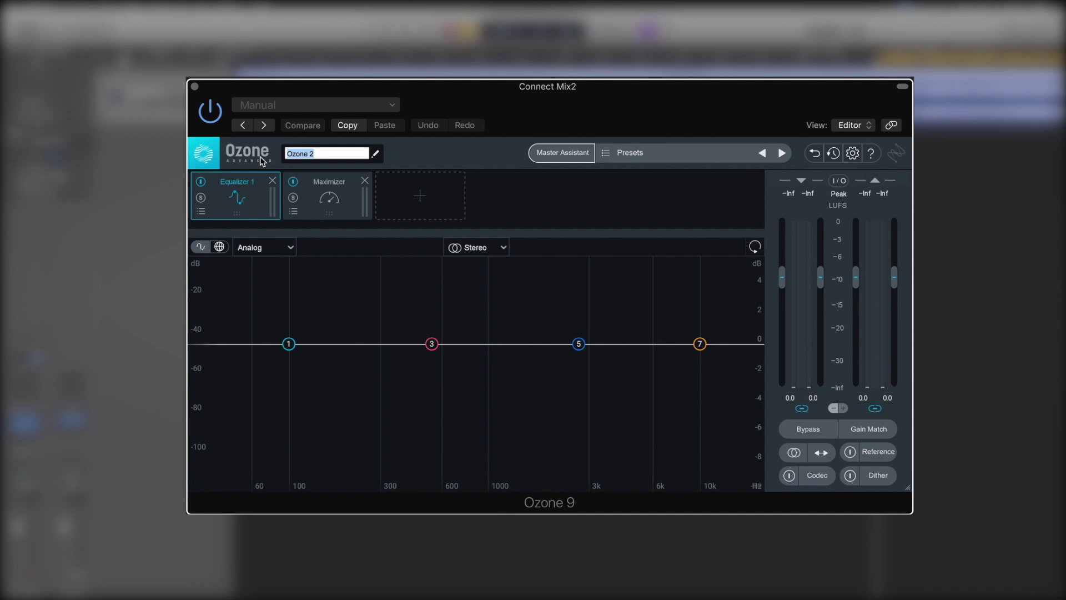
type("Drum Bus")
key("Return")
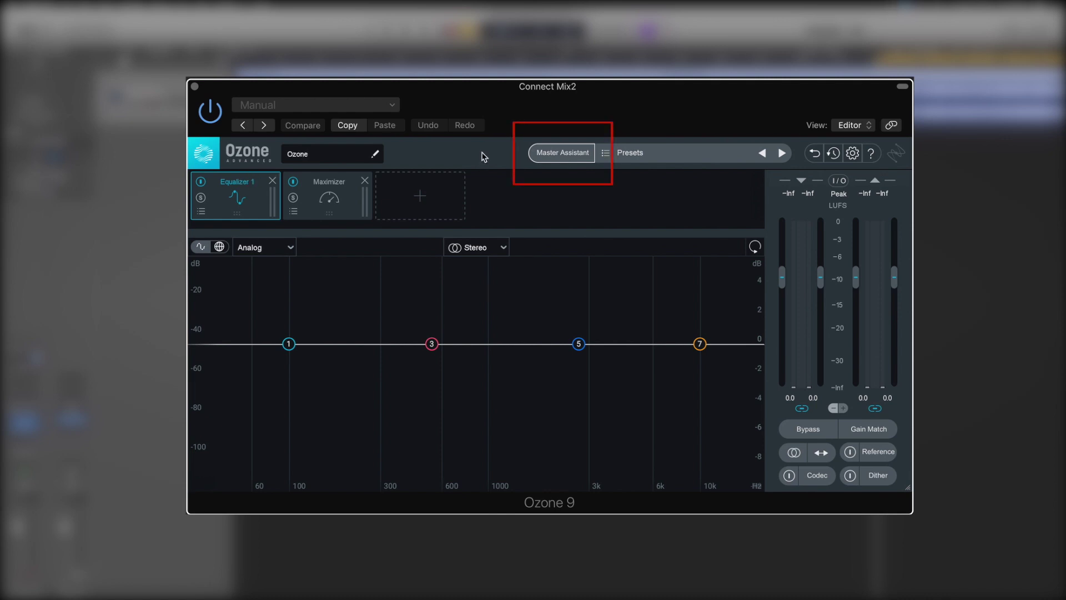
left_click(563, 158)
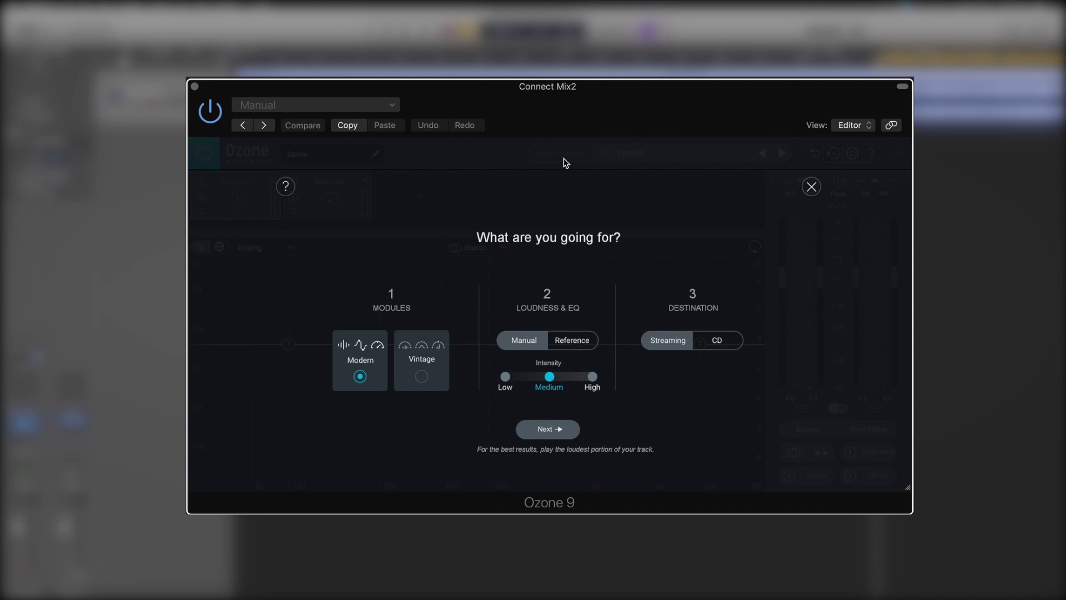
left_click(811, 187)
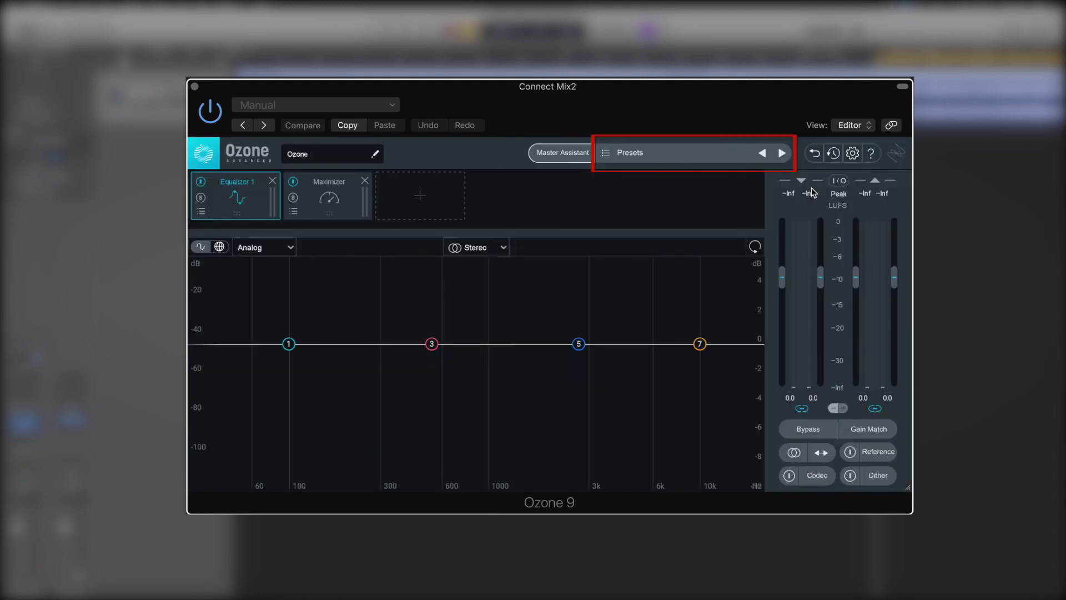
left_click(611, 158)
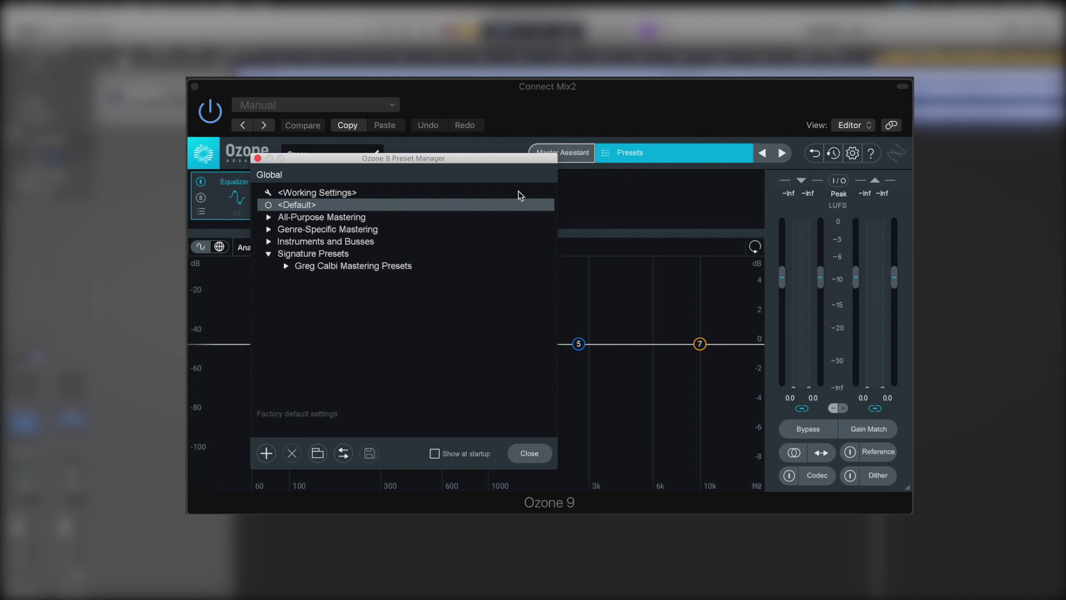
left_click(530, 453)
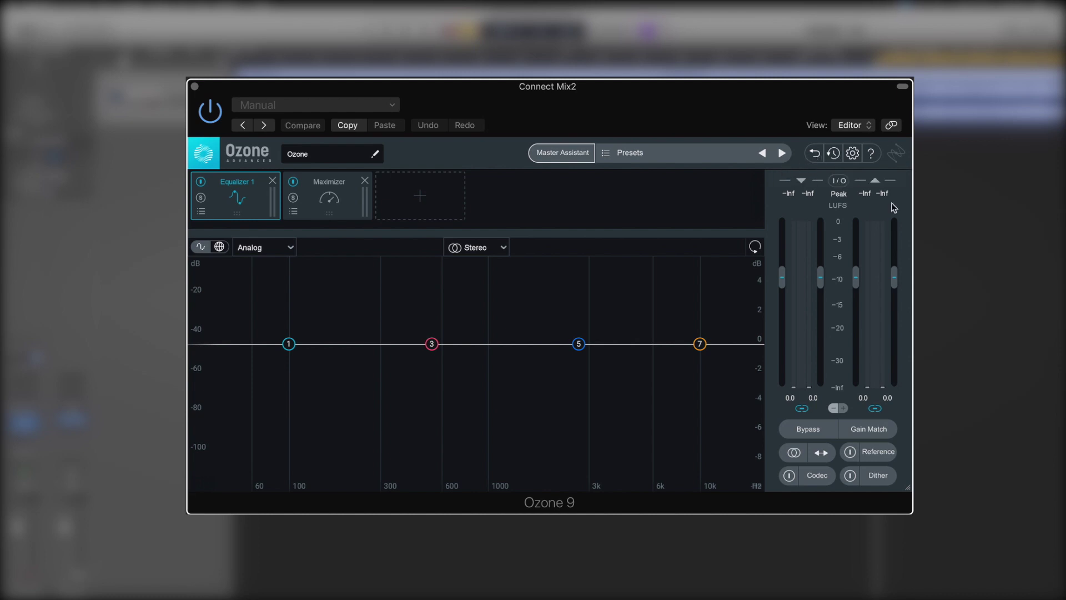
left_click(853, 154)
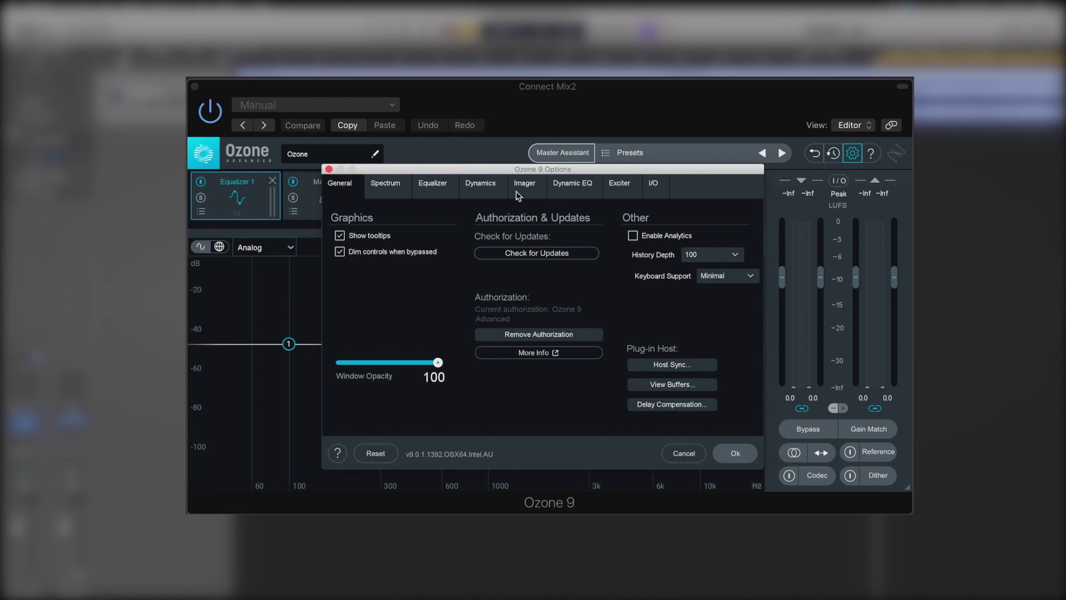
left_click(619, 183)
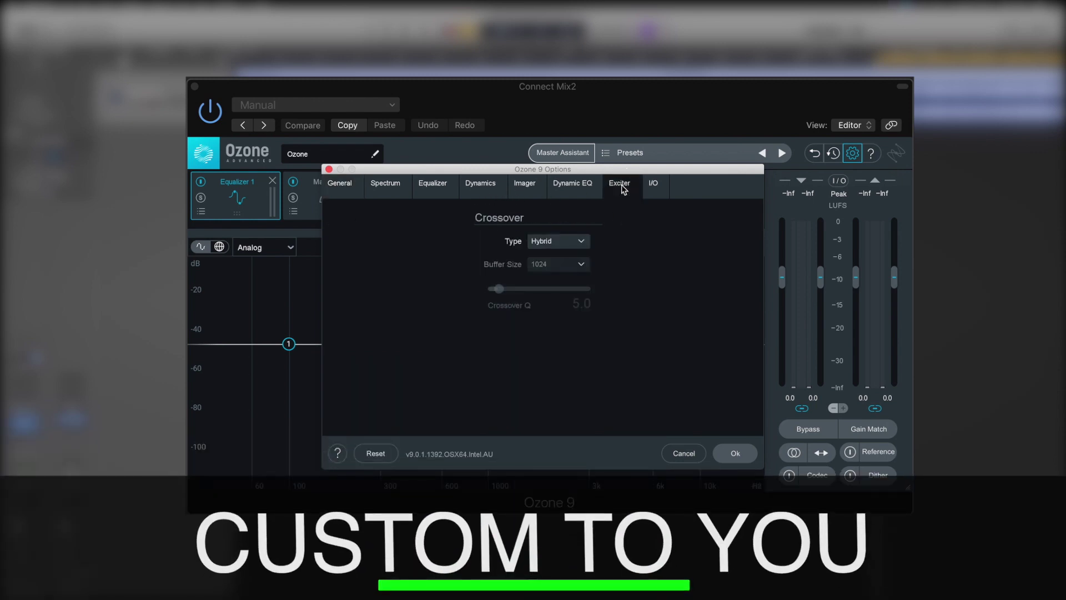
left_click(572, 183)
left_click(541, 189)
left_click(485, 185)
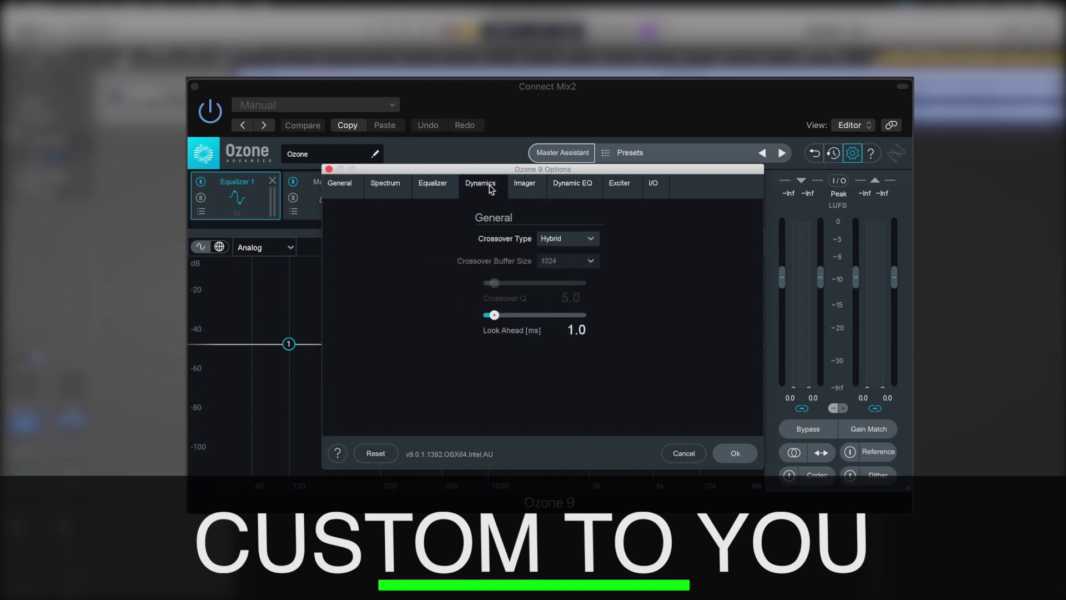
left_click(433, 184)
left_click(386, 184)
left_click(853, 153)
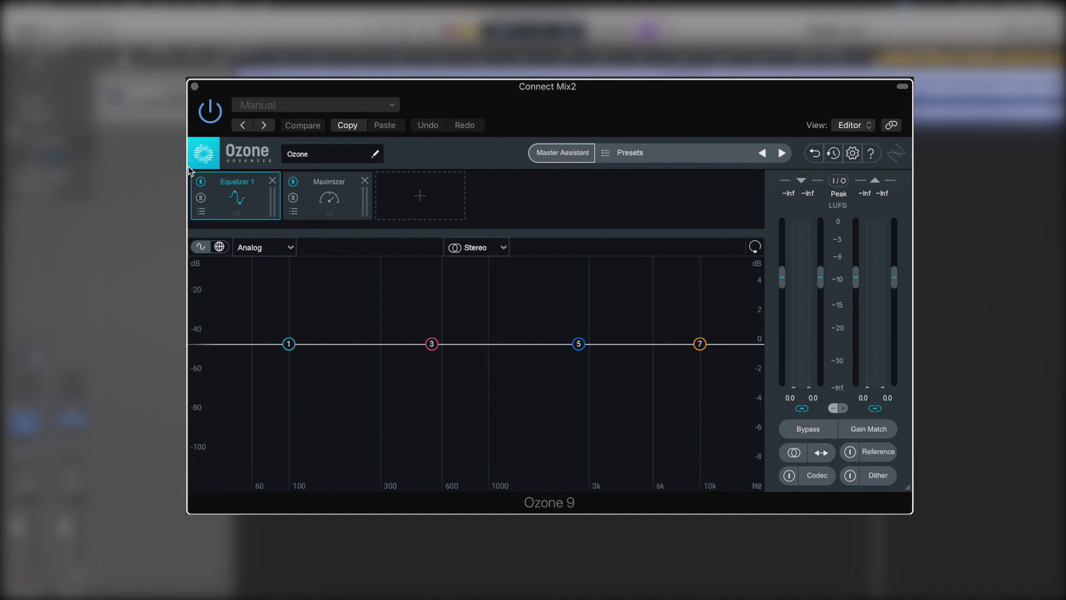
Show the Maximizer's controls and A/B Equalizer 1's bypass, leaving it active
left_click(328, 188)
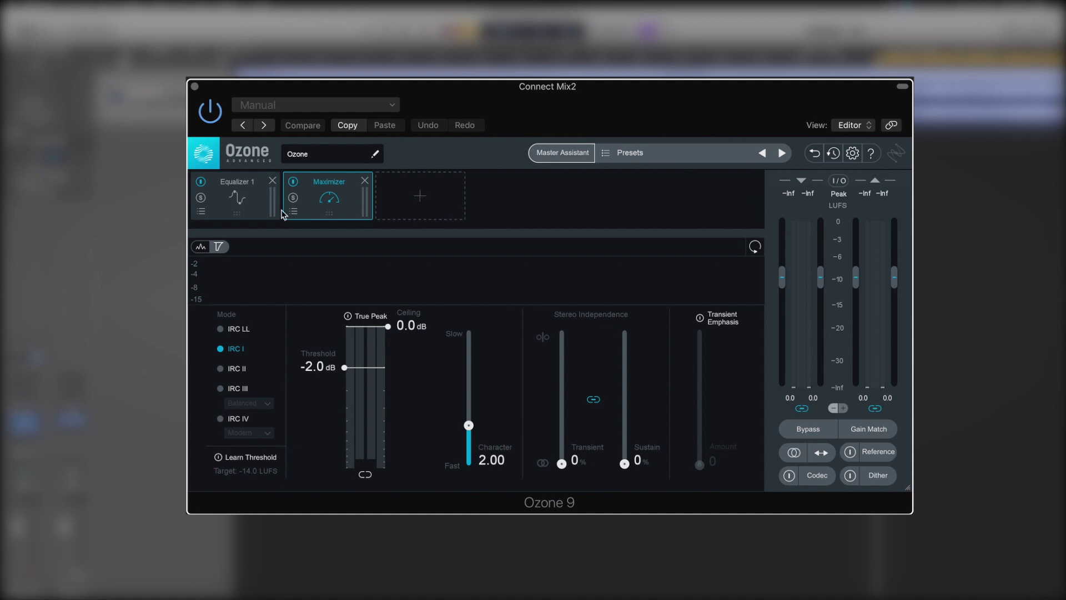
left_click(201, 182)
left_click(201, 183)
left_click(201, 182)
left_click(201, 182)
left_click(201, 182)
left_click(201, 182)
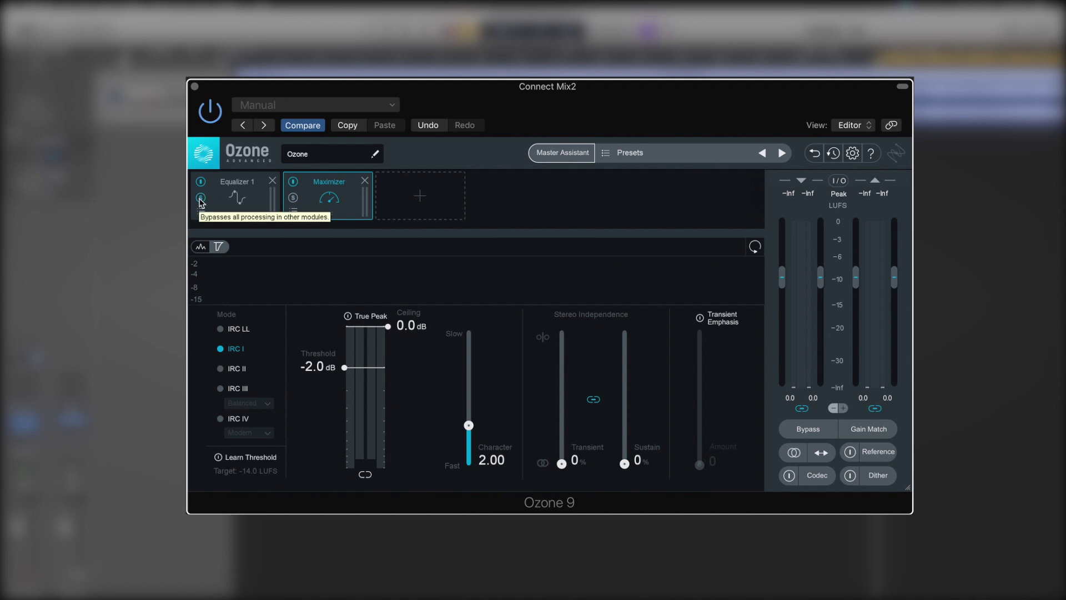
Toggle the Maximizer's bypass twice to compare, leaving it active
left_click(293, 182)
left_click(293, 183)
left_click(293, 182)
left_click(292, 183)
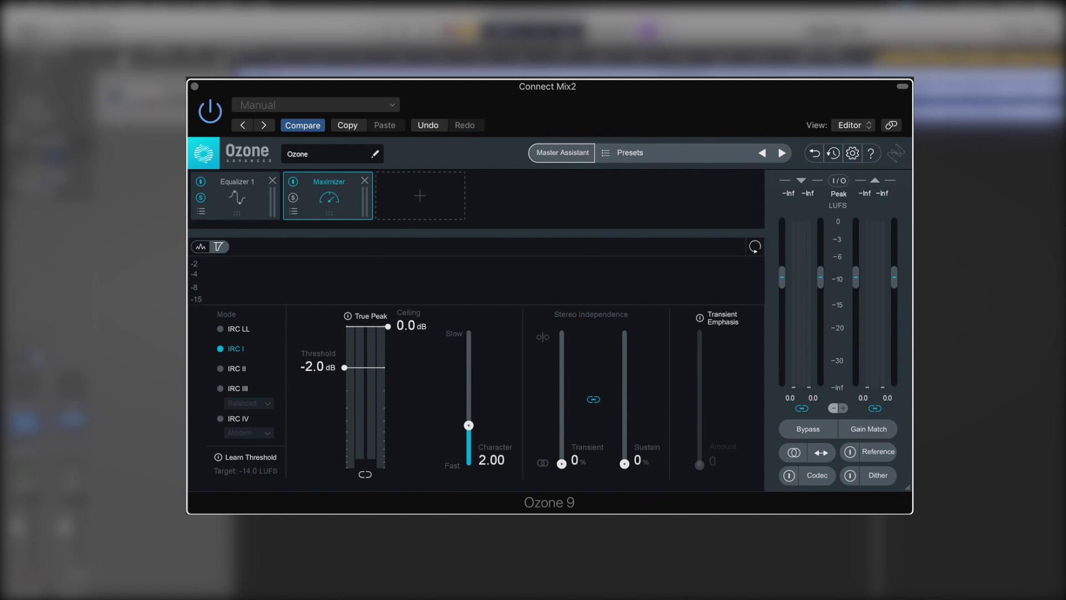
Open and close Equalizer 1's preset list, then start playback
left_click(201, 214)
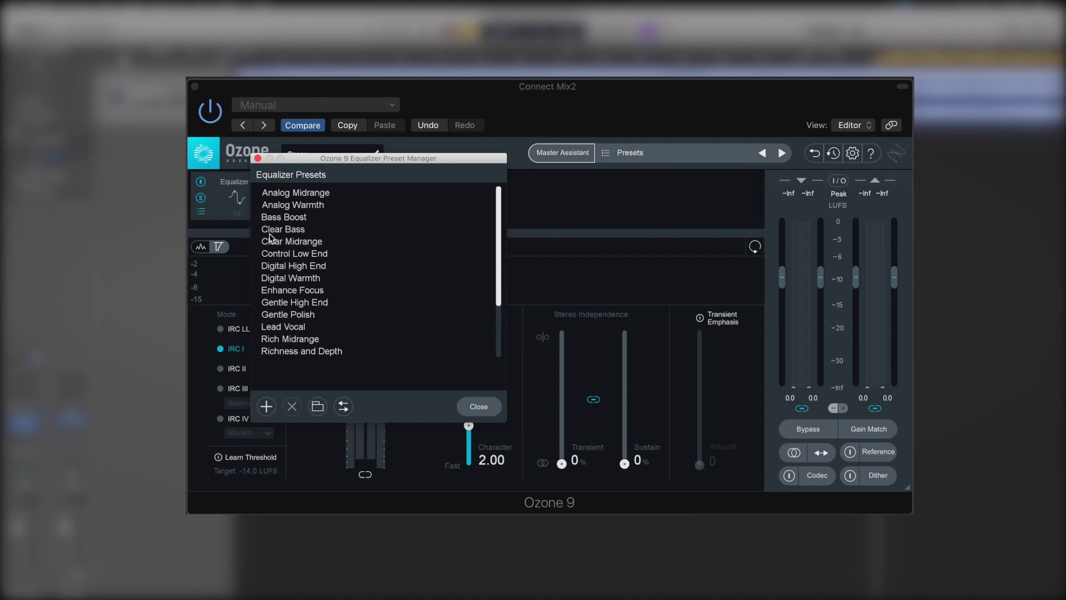
left_click(257, 158)
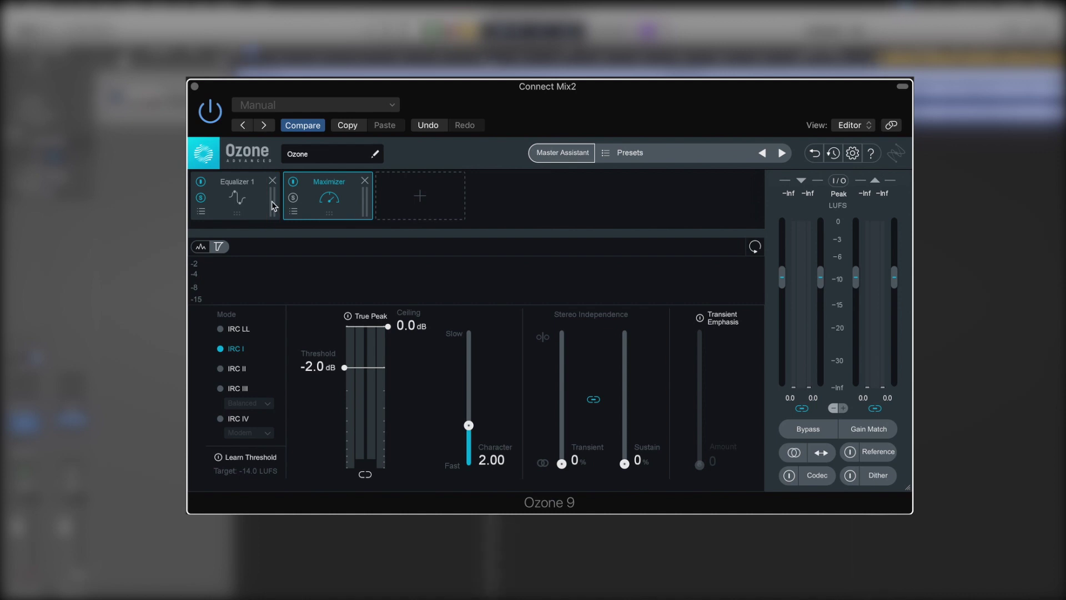
key("space")
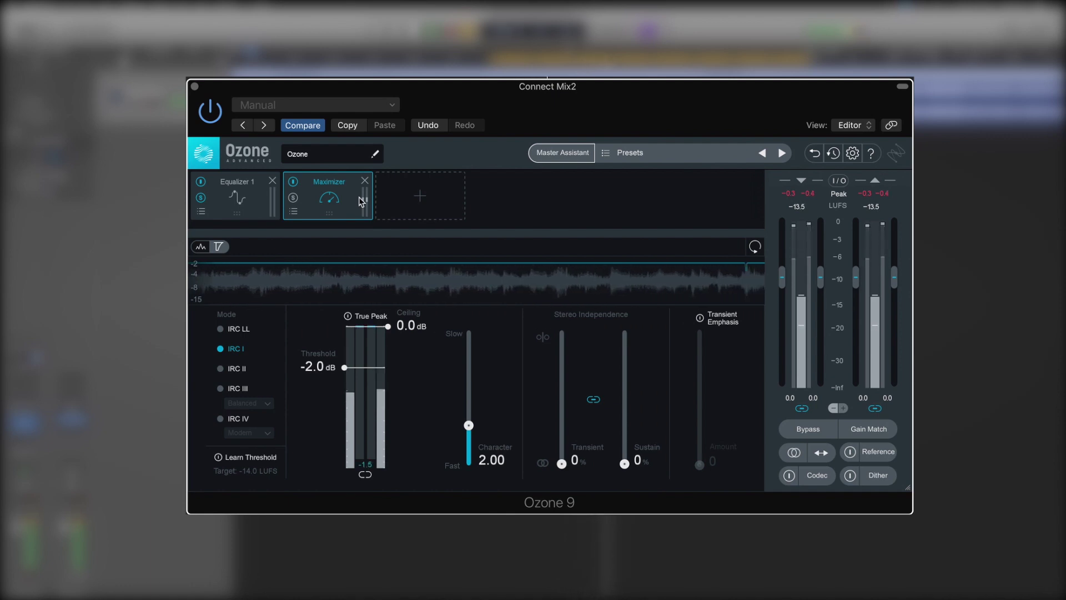
Dip the low mids with band 3 and boost band 5 by 2.4 dB at 2738 Hz
left_click(236, 197)
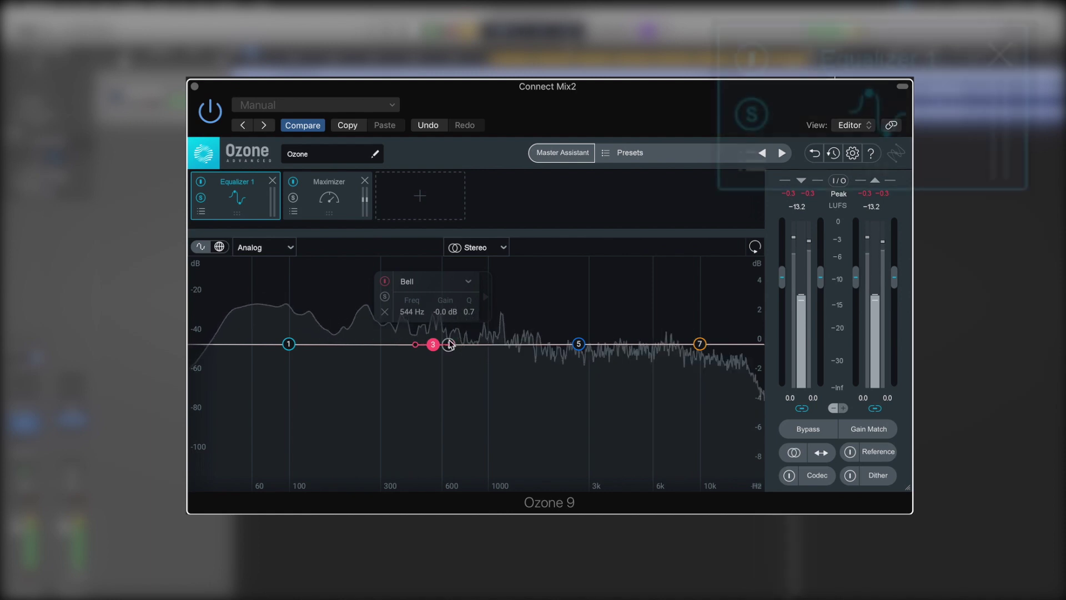
left_click_drag(433, 347, 411, 386)
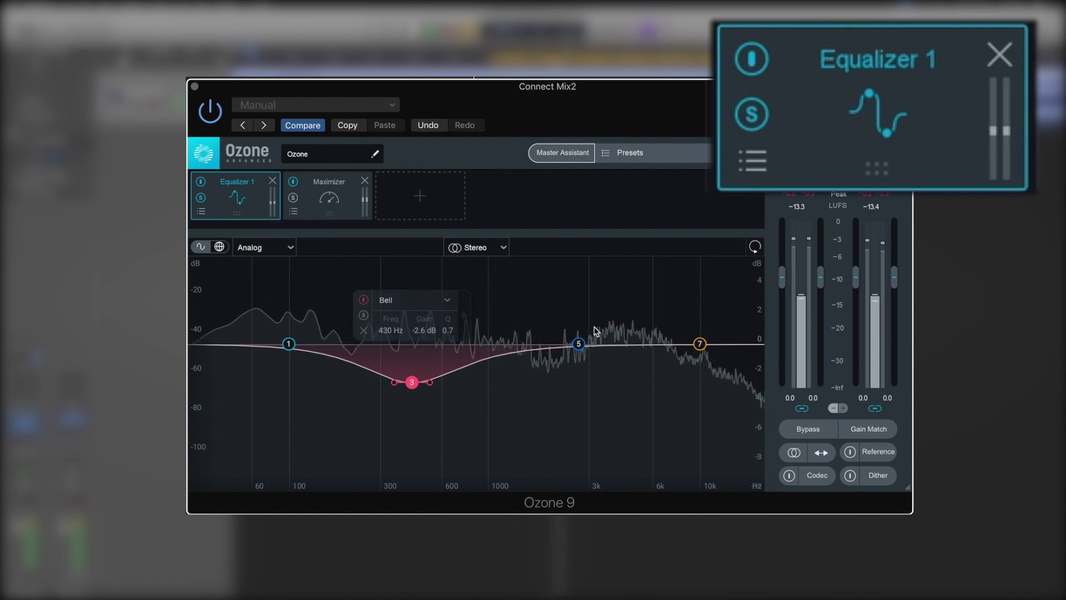
left_click_drag(578, 344, 579, 280)
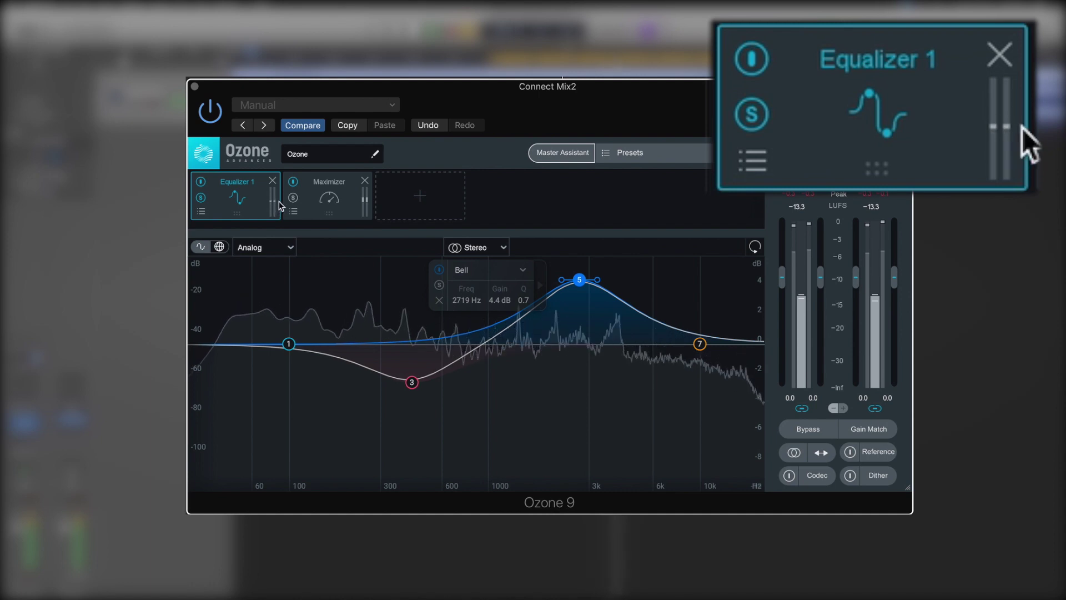
left_click_drag(579, 279, 579, 309)
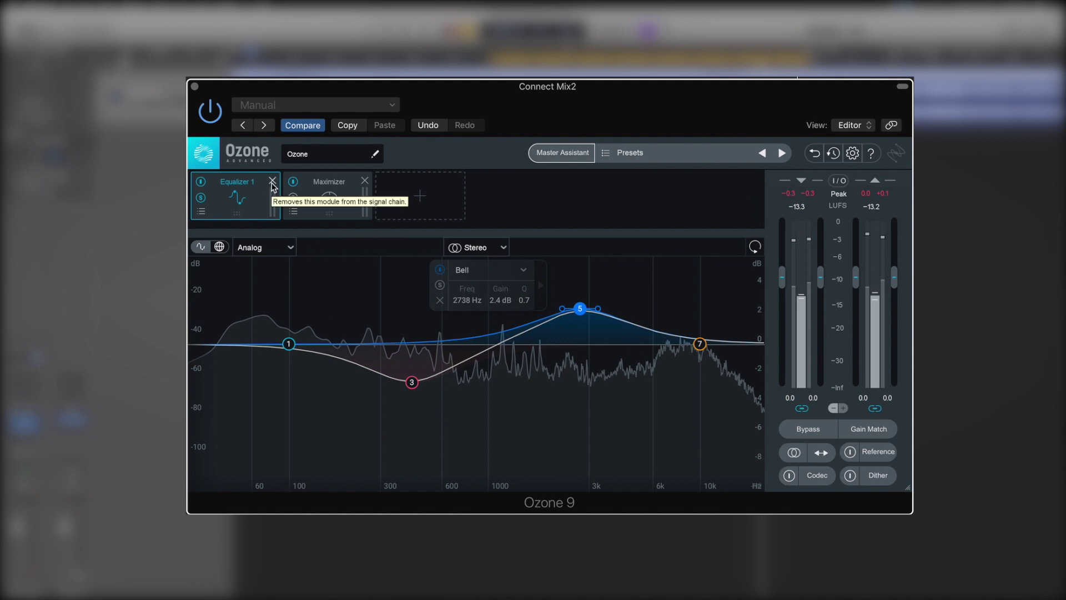
Remove the existing modules and add Equalizer 1 from the module list
left_click(272, 183)
left_click(272, 183)
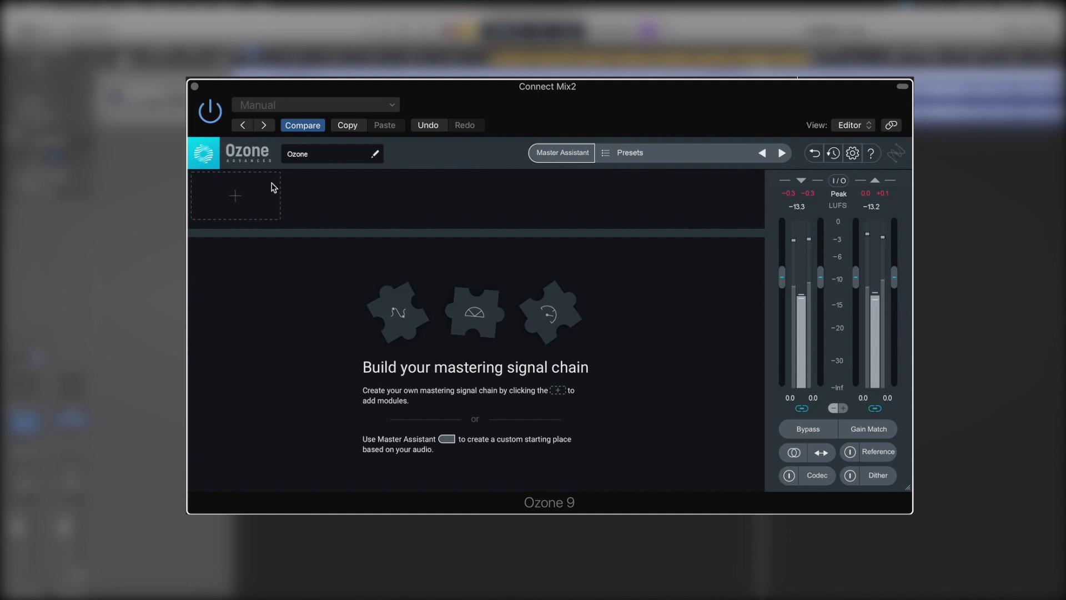
left_click(237, 197)
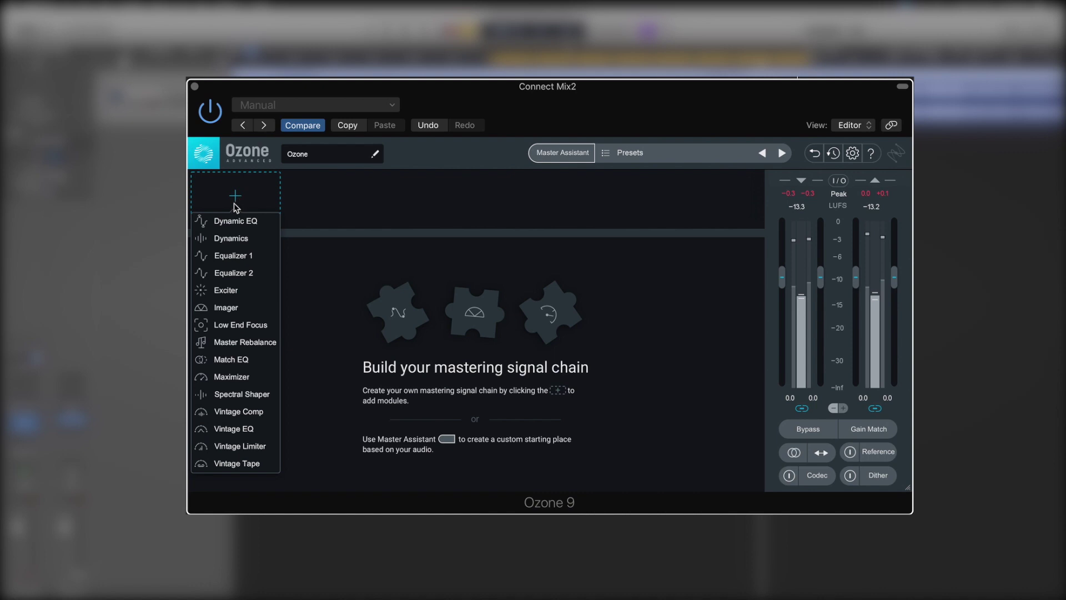
left_click(244, 257)
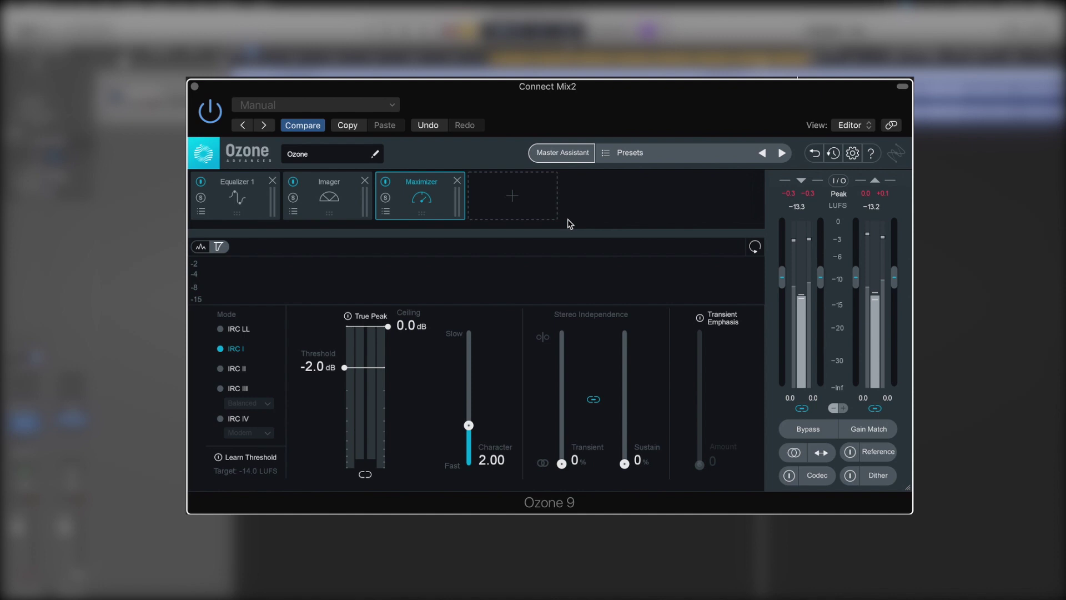
Select the Imager, then split the Exciter into bands with an added crossover
left_click(352, 207)
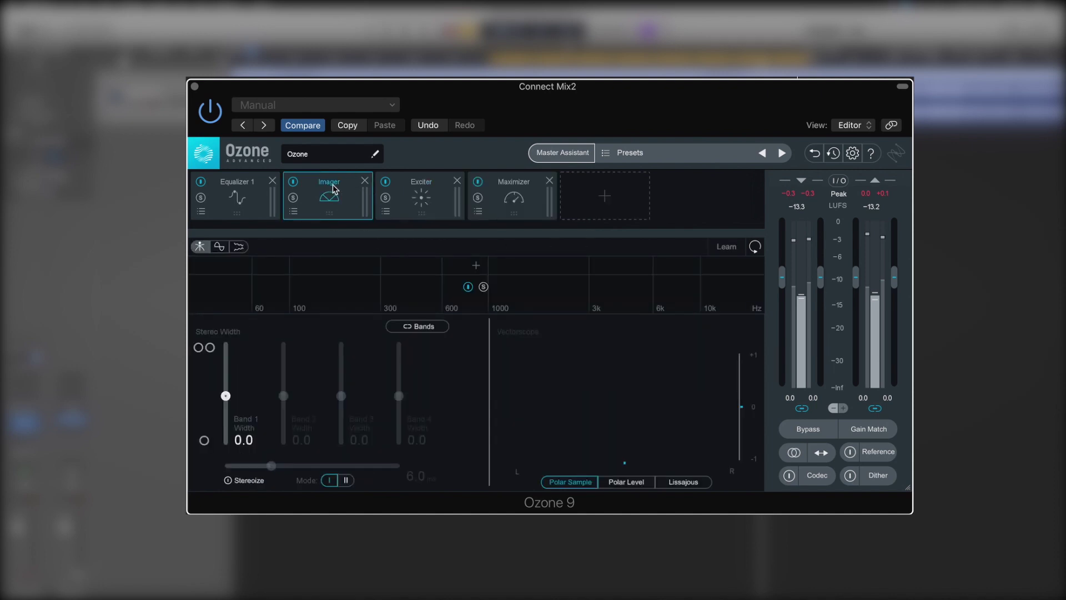
left_click(420, 189)
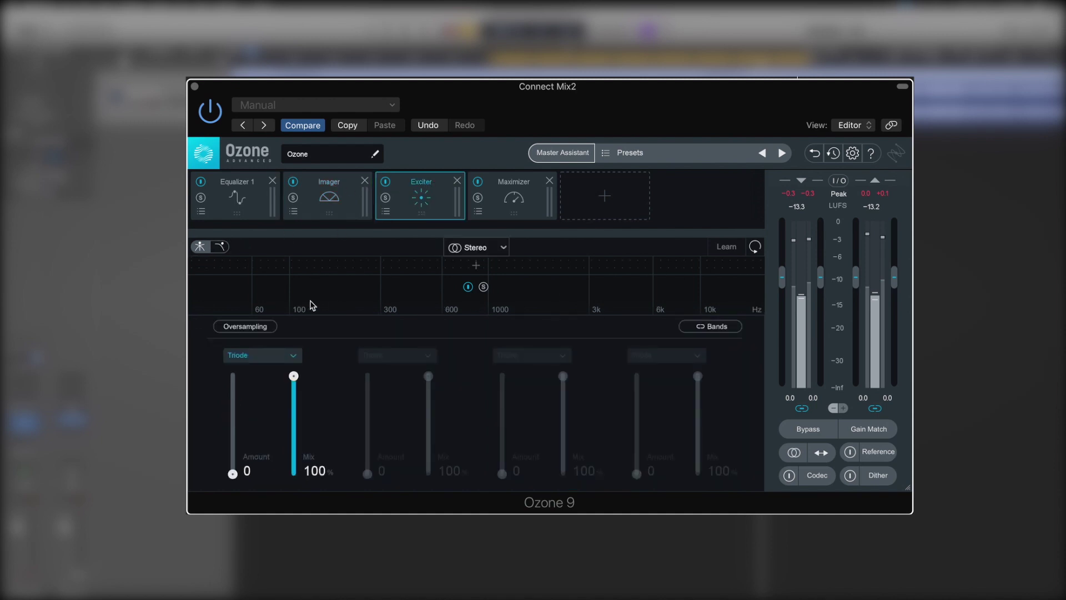
left_click(350, 266)
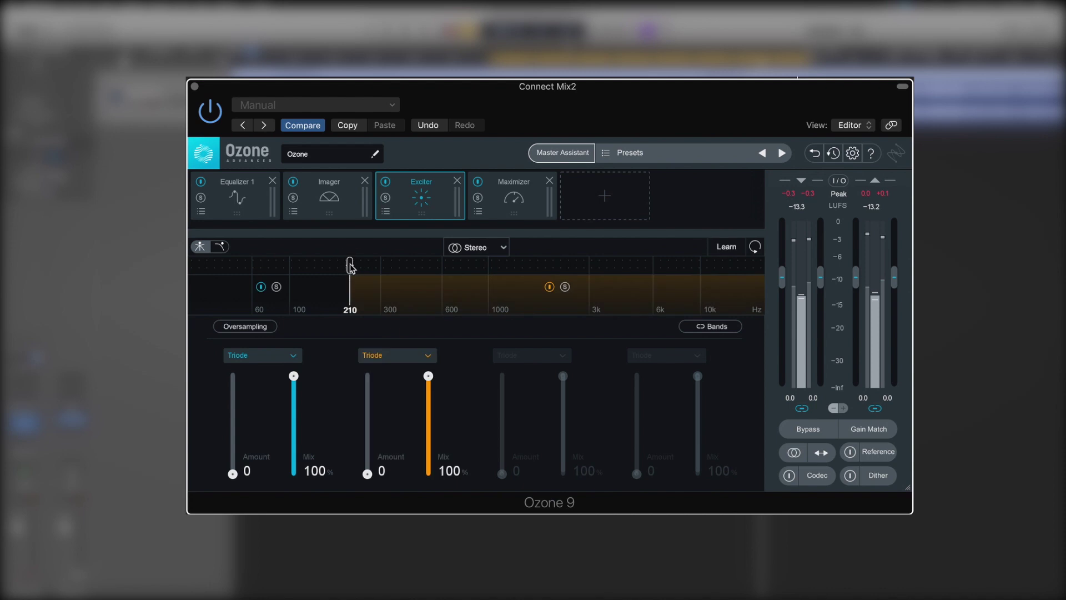
left_click(627, 268)
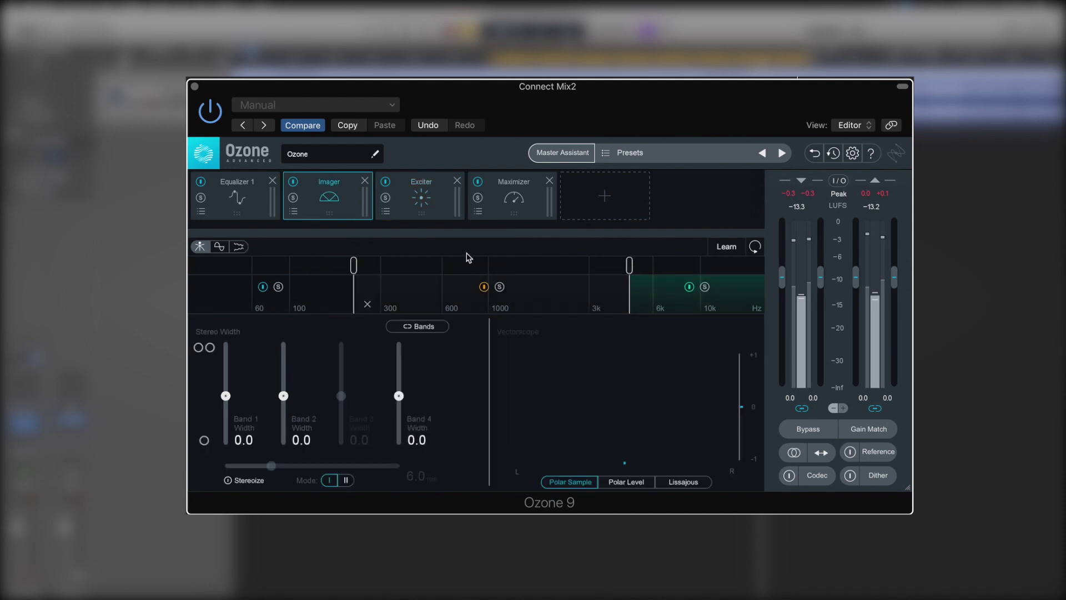
Switch between the Imager and Exciter views, ending on the Exciter's Amount and Mix controls
left_click(433, 183)
left_click(336, 186)
left_click(443, 186)
left_click(333, 183)
left_click(423, 185)
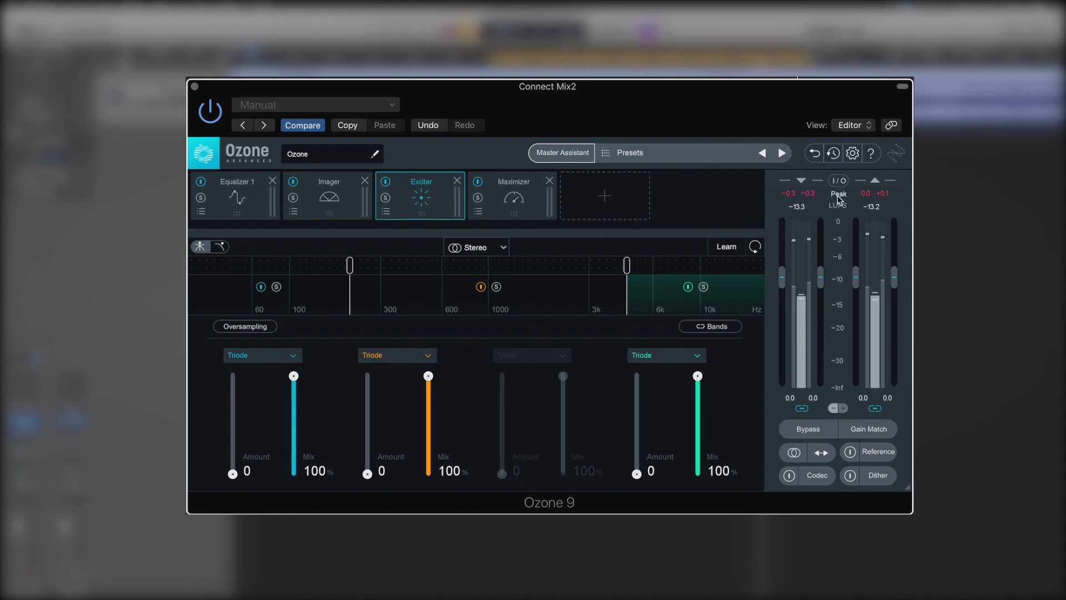
Resume playback so the spectrum and I/O meters respond
key("space")
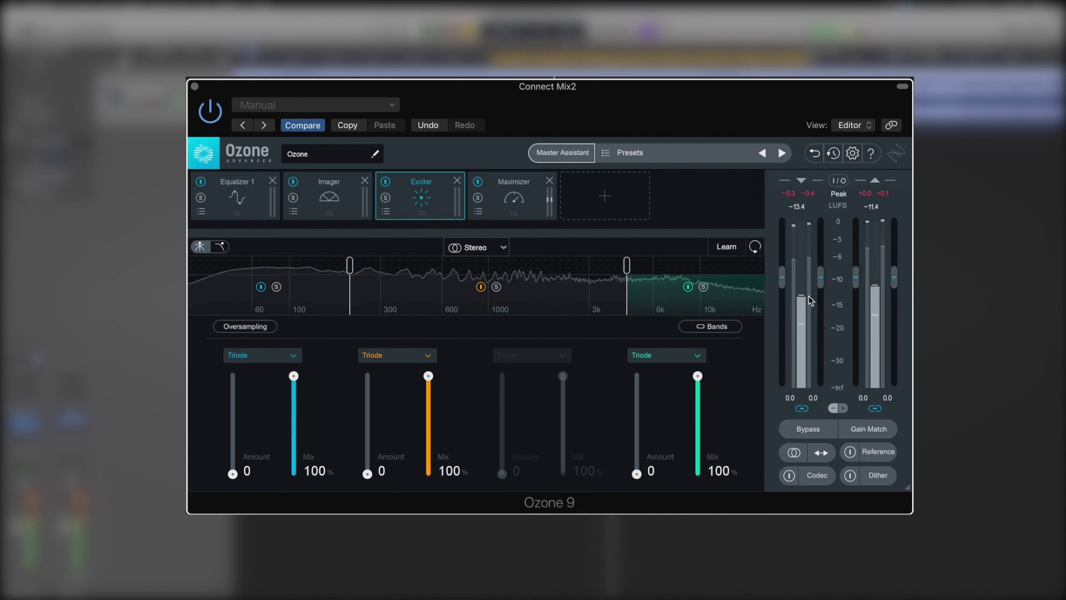
Change the I/O meter type from LUFS to RMS
left_click(838, 195)
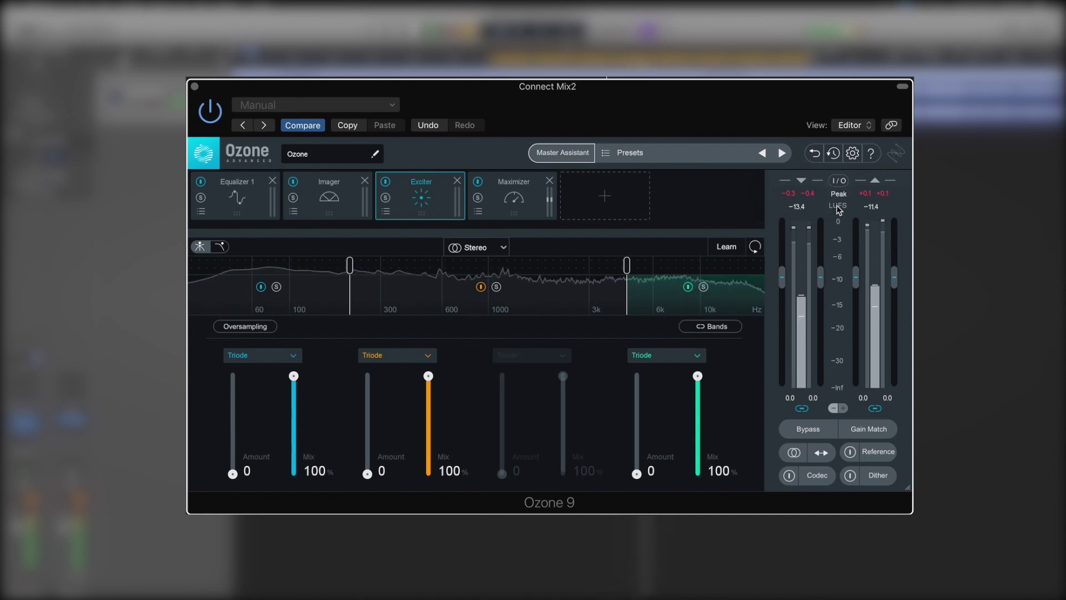
left_click(840, 181)
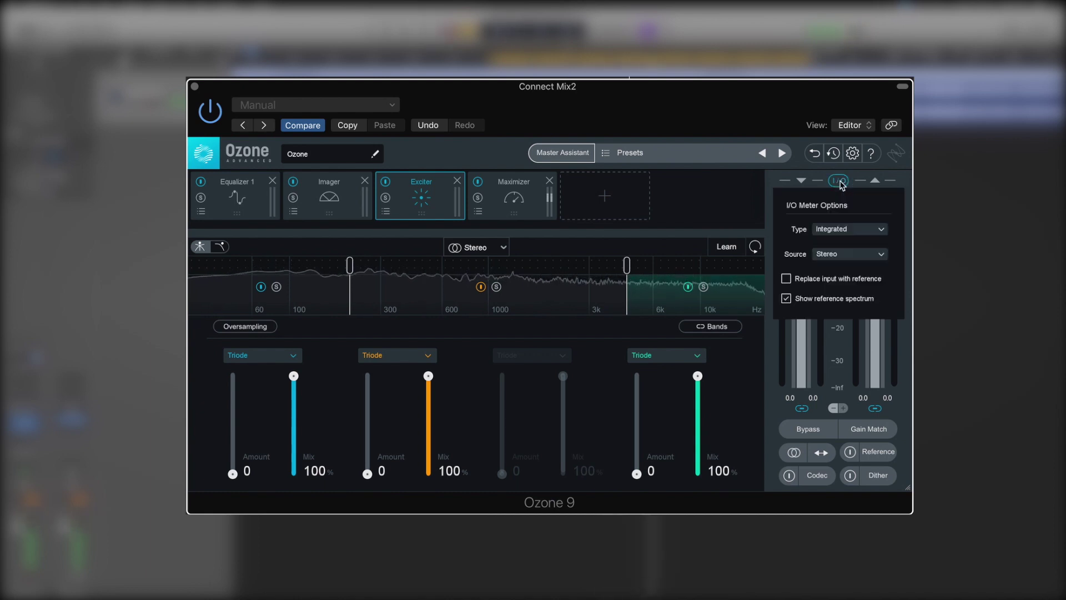
left_click(833, 233)
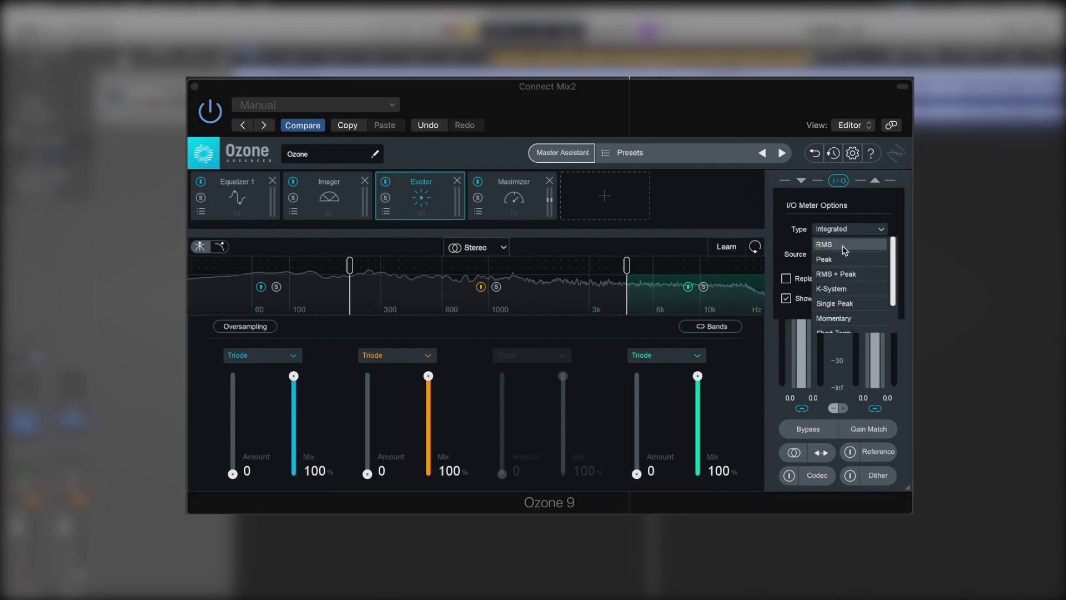
left_click(842, 245)
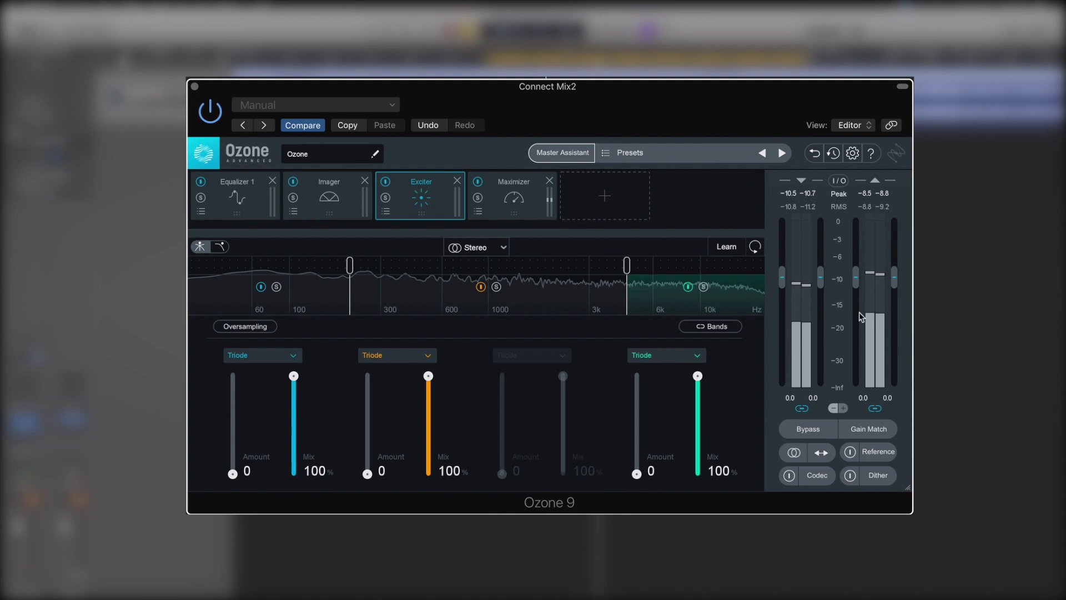
Set both input channels to -6.0 dB, entering the unlinked right one, and output to +3.0 dB
left_click_drag(822, 278, 825, 313)
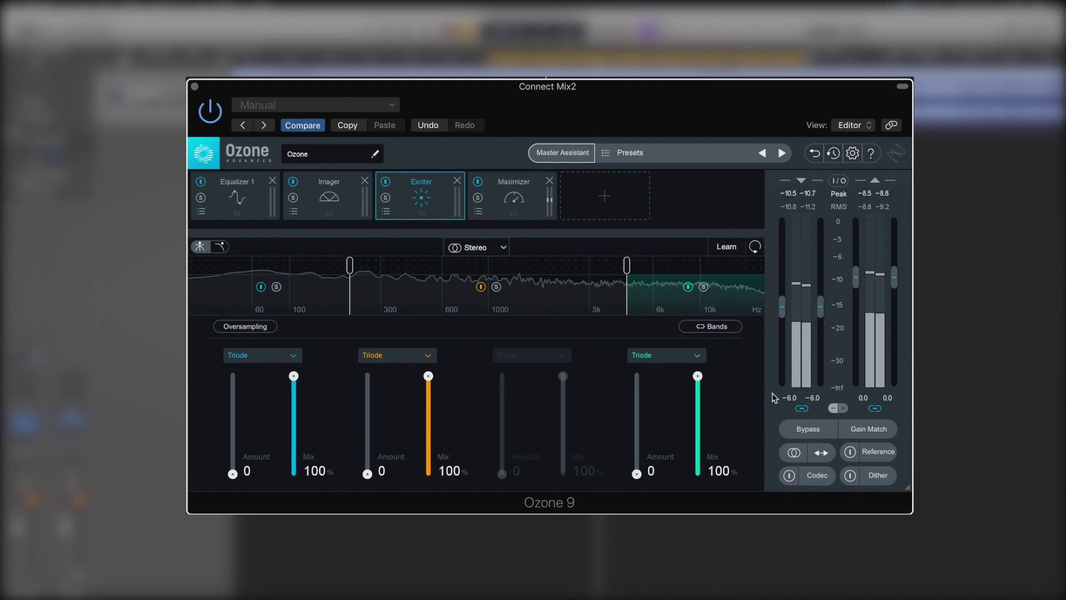
left_click_drag(855, 276, 856, 267)
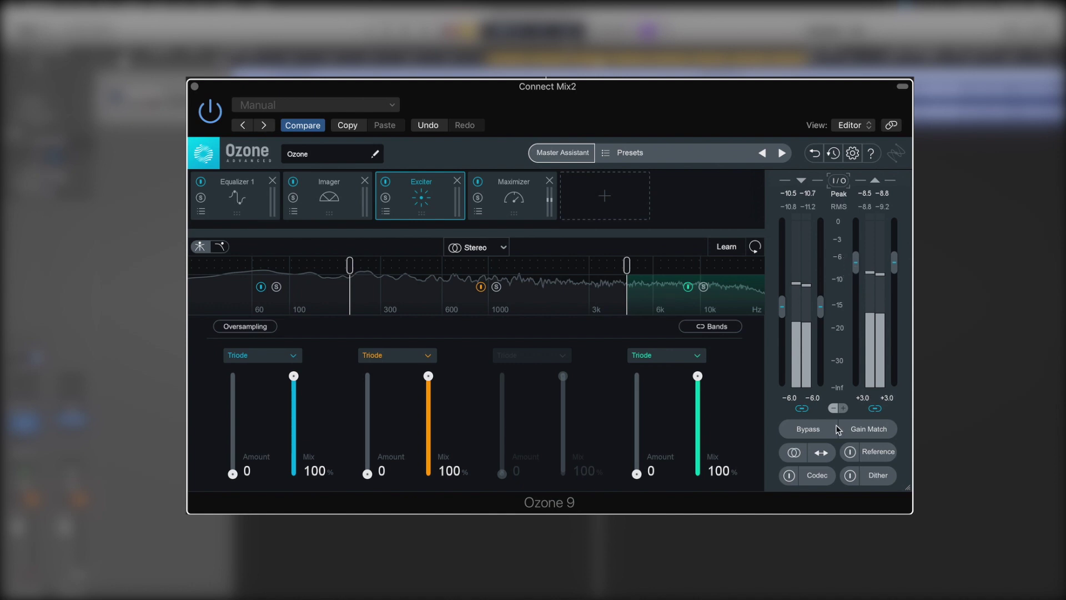
left_click(804, 411)
mouse_move(822, 308)
left_mouse_down()
mouse_move(822, 322)
mouse_move(827, 272)
mouse_move(828, 322)
mouse_move(830, 298)
left_mouse_up()
double_click(813, 397)
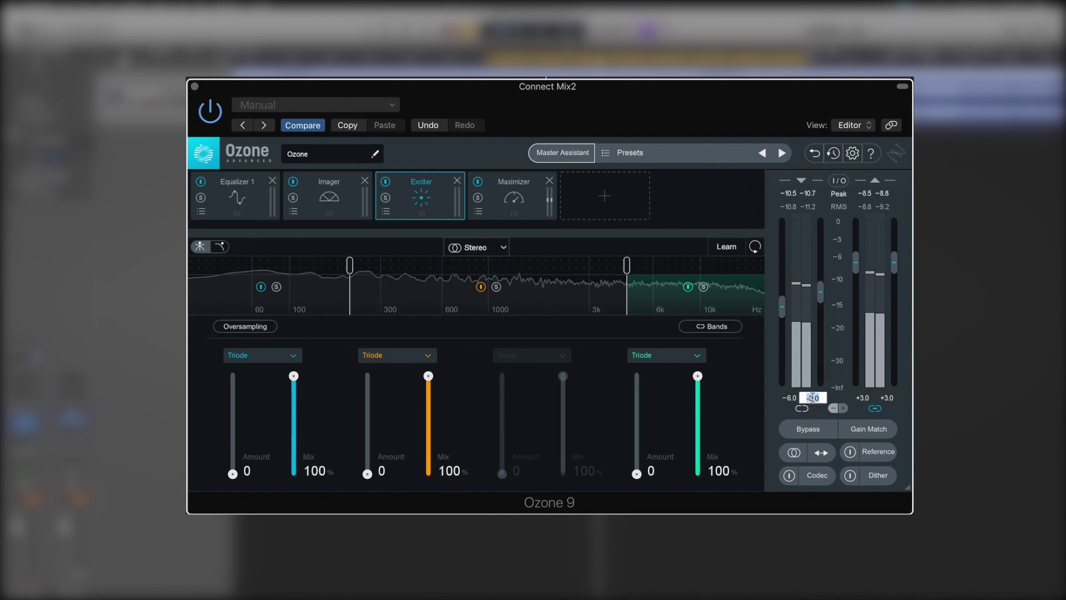
type("-6")
key("Return")
Widen the I/O meter scale to reach -90 dB
left_click(842, 411)
left_click(845, 409)
left_click(843, 410)
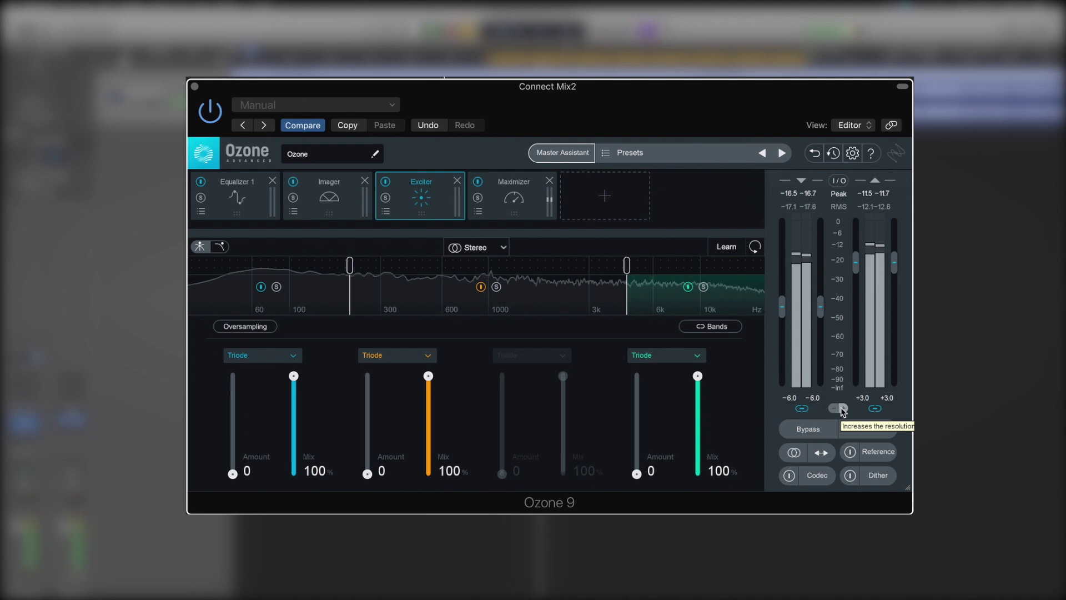
Restore the 0 to -30 dB meter scale, A/B the global bypass, then enable Gain Match
left_click(844, 410)
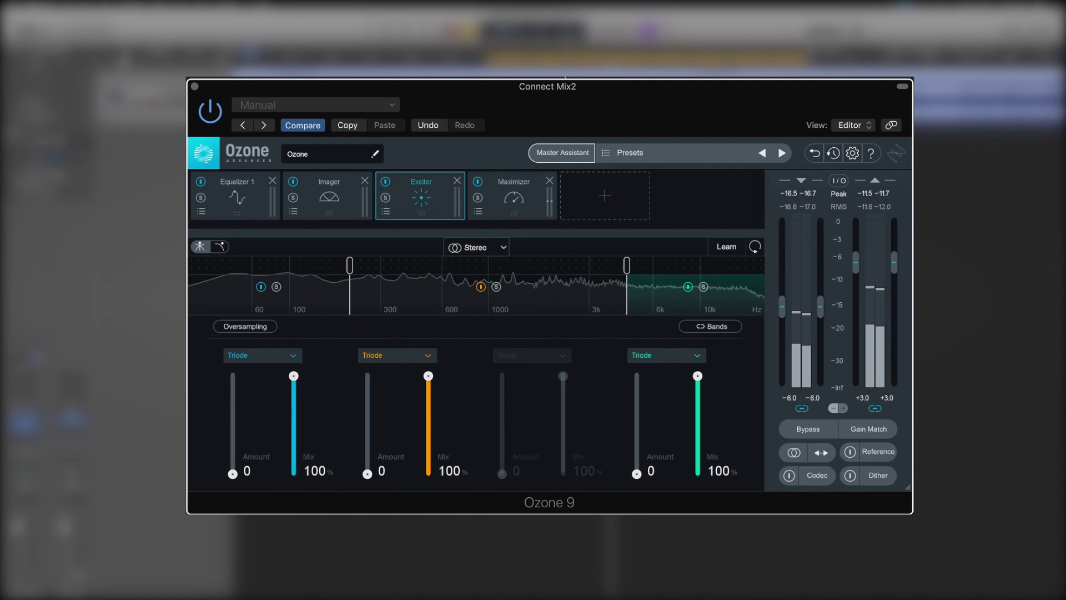
left_click(808, 429)
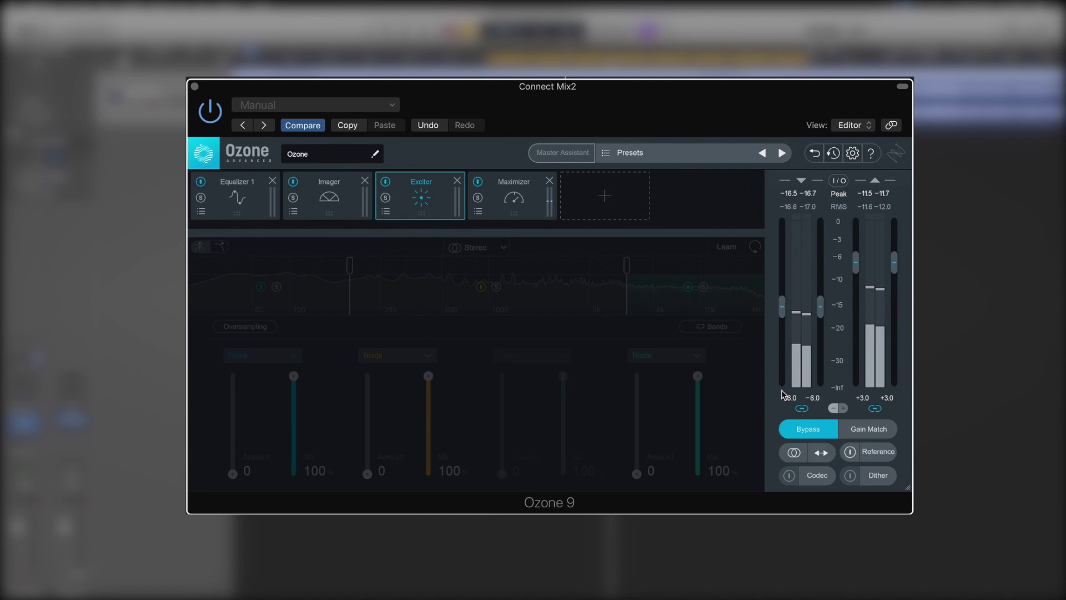
left_click(801, 432)
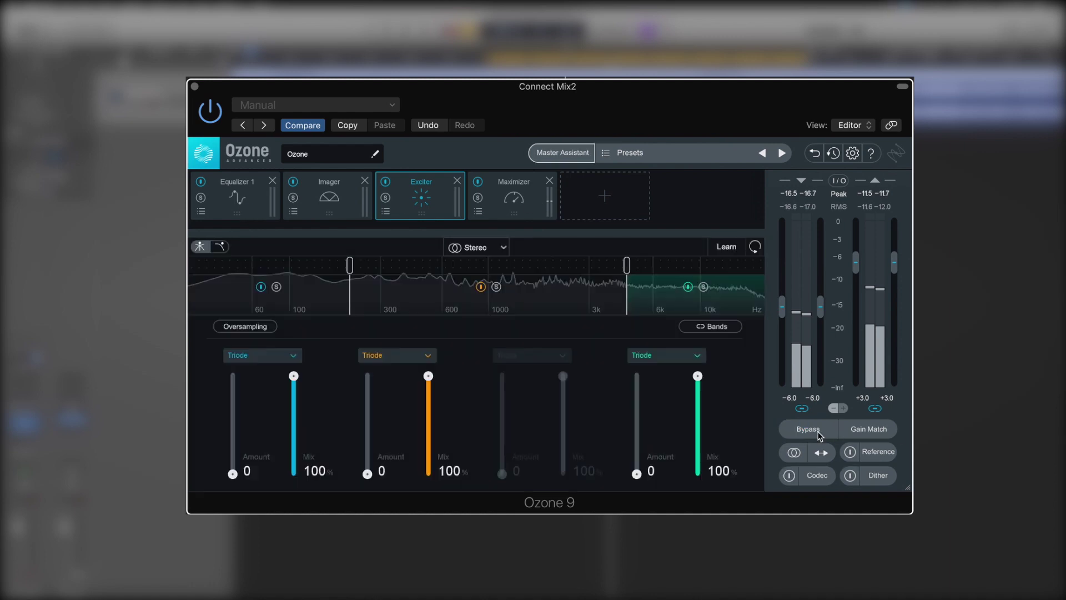
left_click(868, 435)
left_click(796, 453)
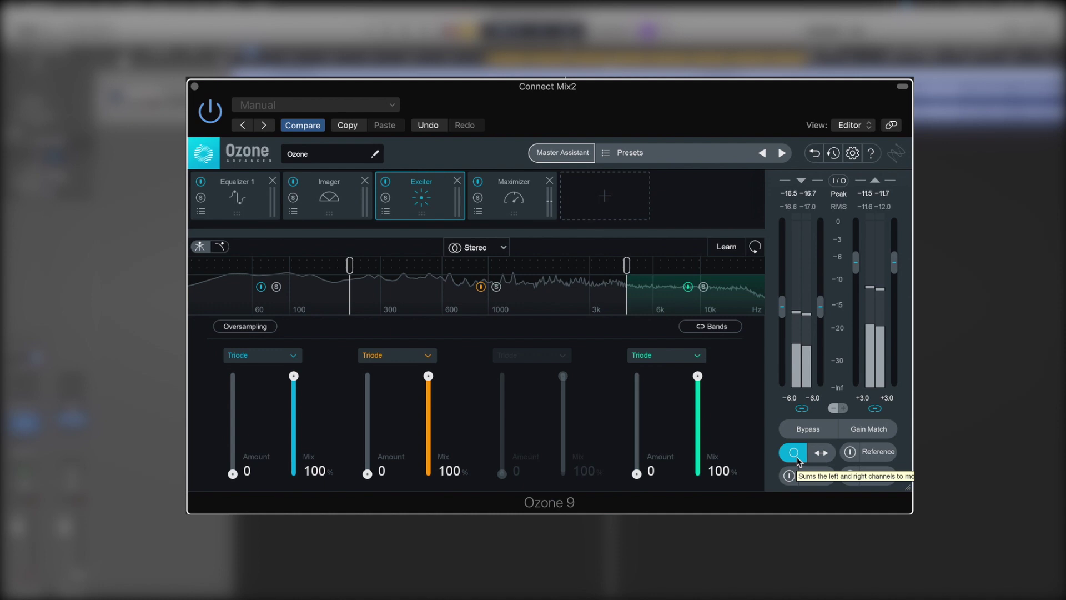
left_click(796, 455)
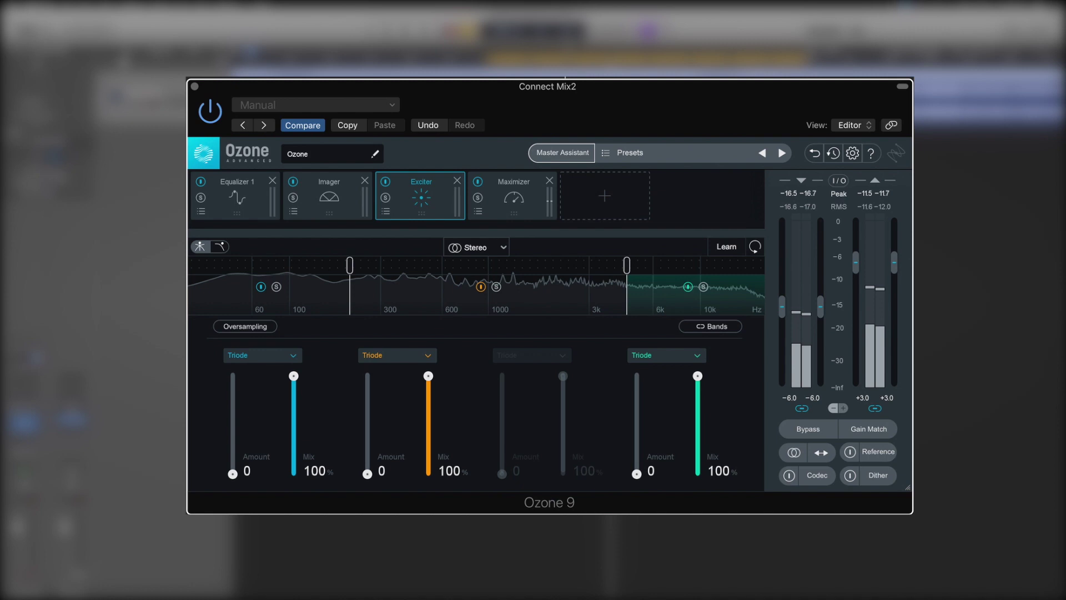
left_click(878, 450)
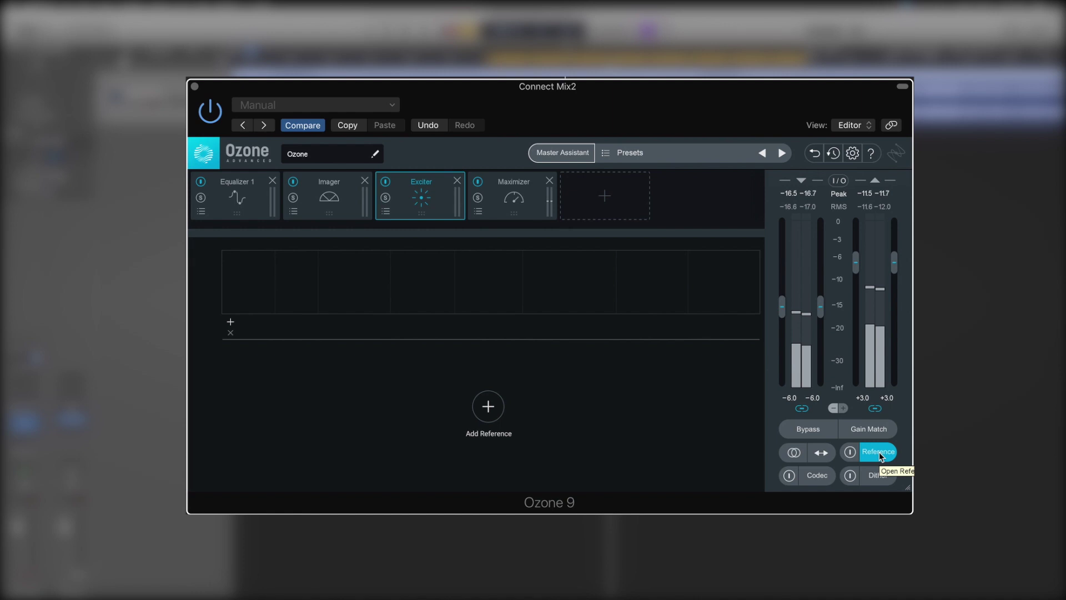
left_click(878, 451)
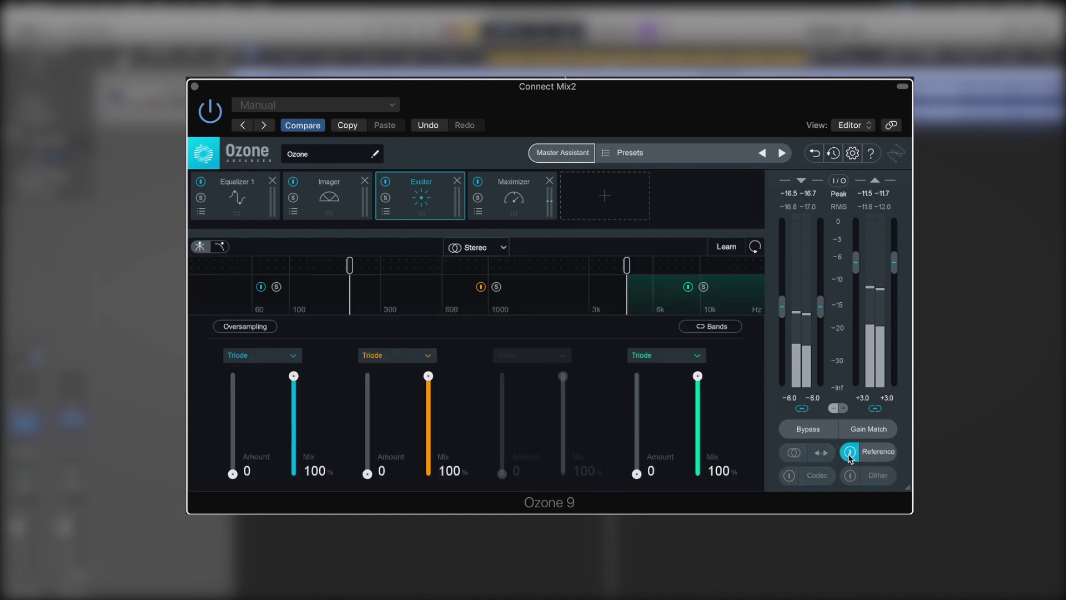
Enable Codec Preview with MP3 encoding, audition 96 kbps and soloed artifacts, then settle on 128 kbps
left_click(816, 477)
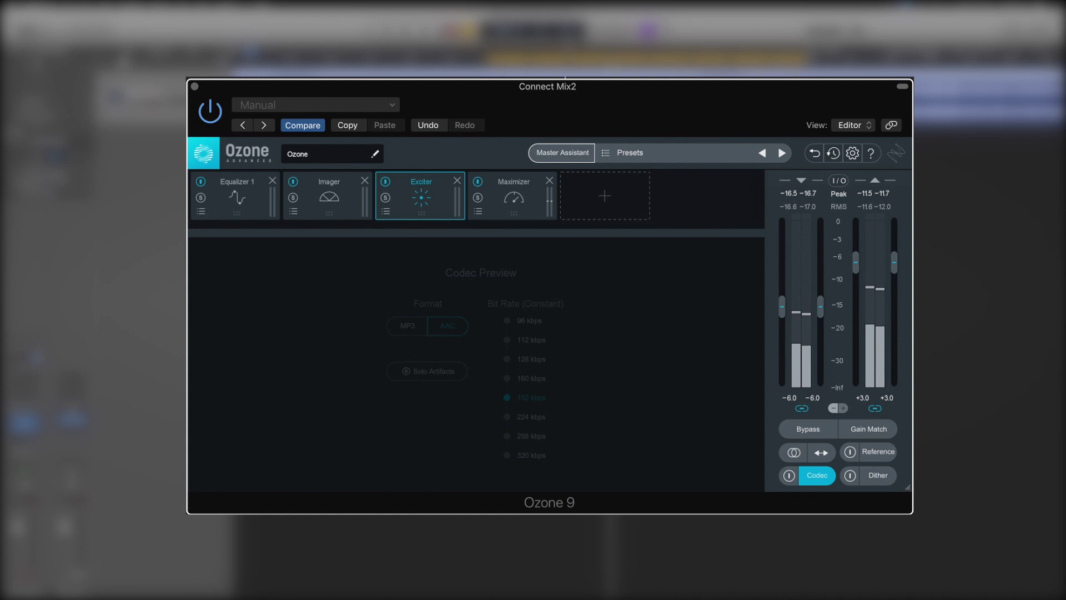
left_click(788, 476)
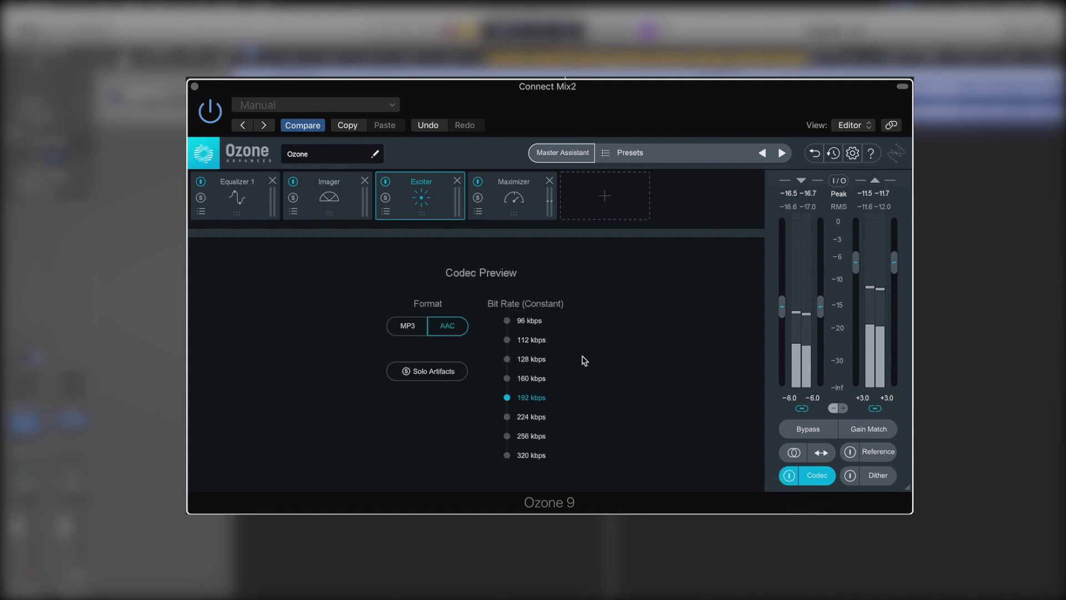
left_click(404, 328)
left_click(507, 321)
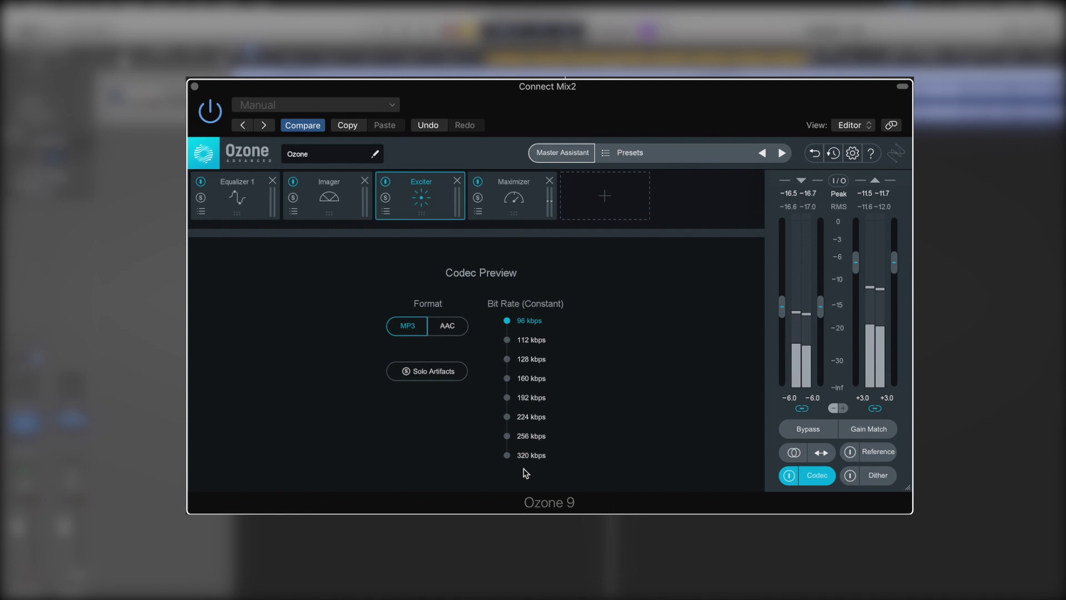
left_click(423, 374)
left_click(423, 374)
left_click(506, 359)
Switch Codec Preview off and enable MBIT+ Dither at 16-bit (CD), Medium amount, High noise shaping
left_click(788, 476)
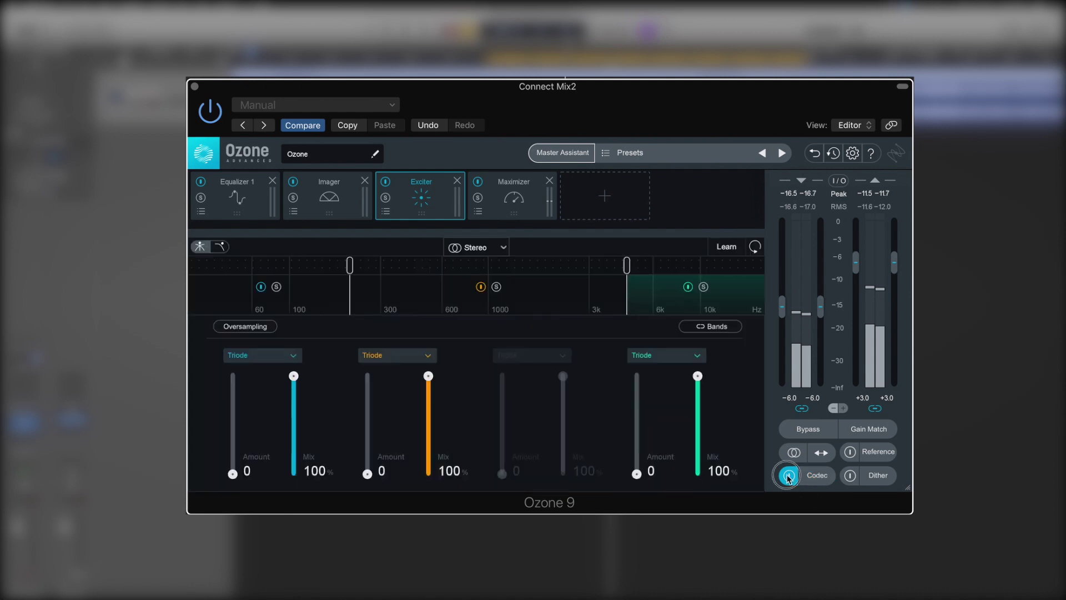
left_click(869, 478)
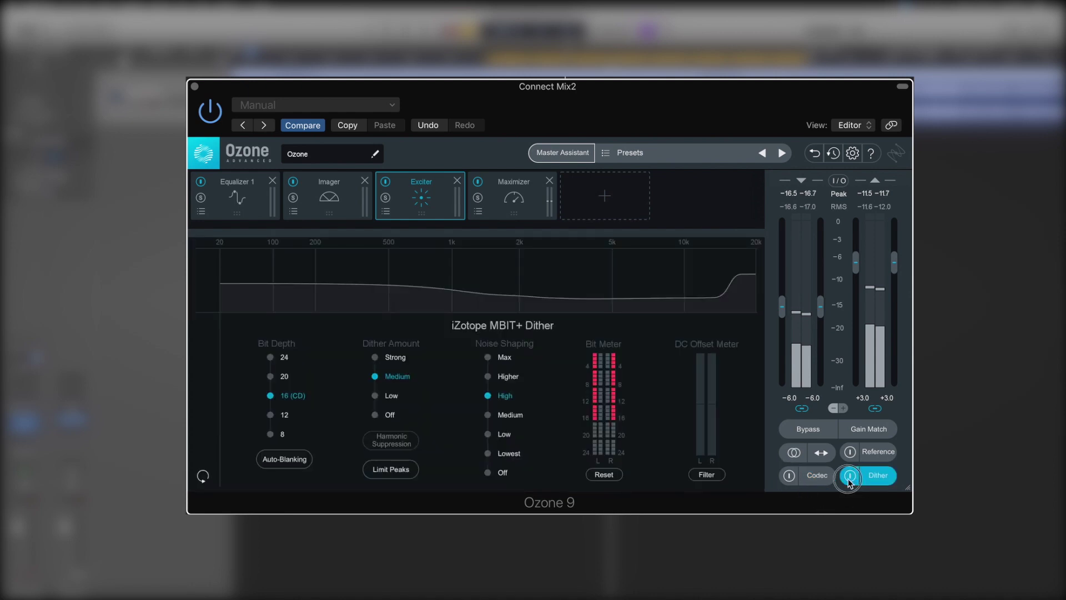
left_click(850, 476)
left_click(849, 475)
left_click(876, 481)
Switch the dither off and drag the plugin window's bottom-right corner to resize it
left_click(850, 475)
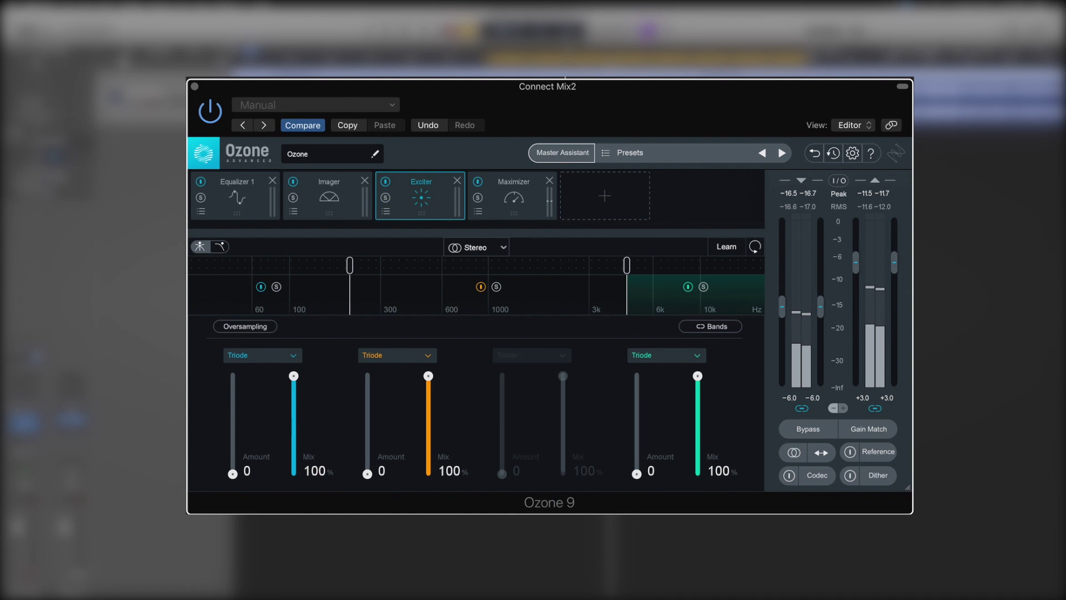
left_click(909, 490)
left_click_drag(909, 490, 897, 460)
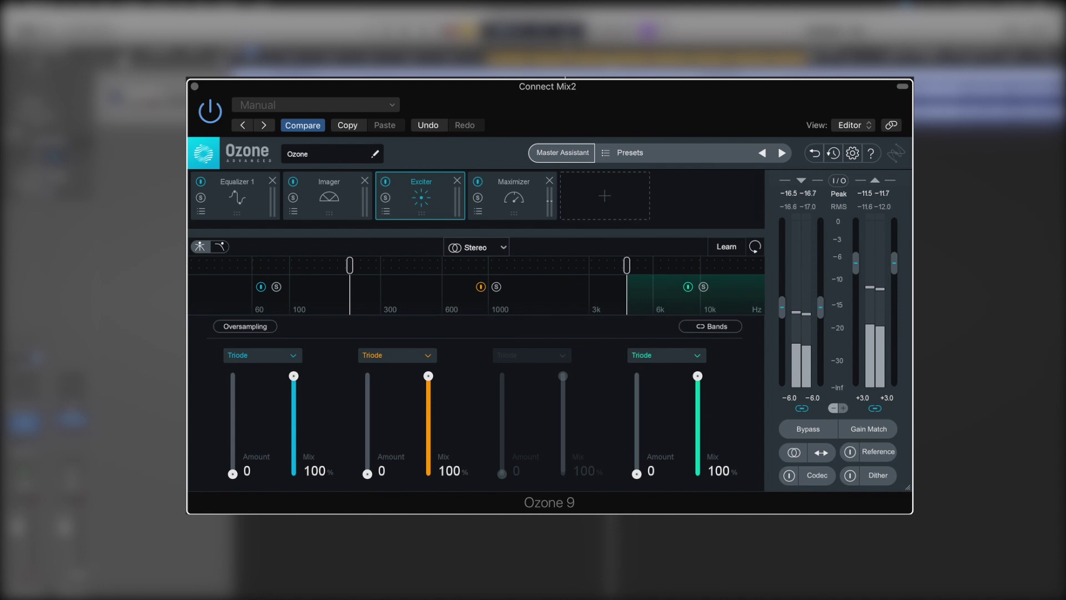